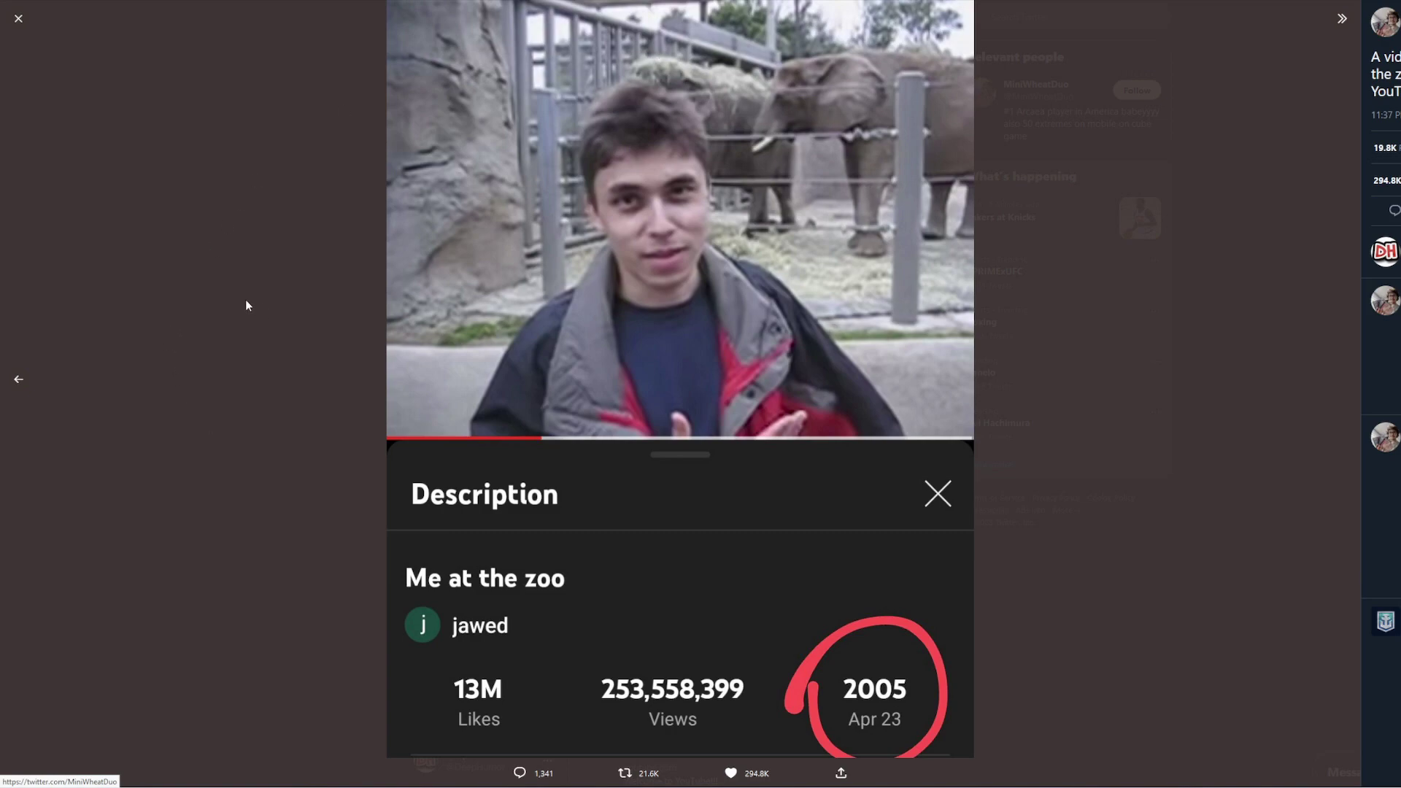
Step: View the 'Welcome to YouTube!!!' screenshot, then close the lightbox to return to the thread
key("Left")
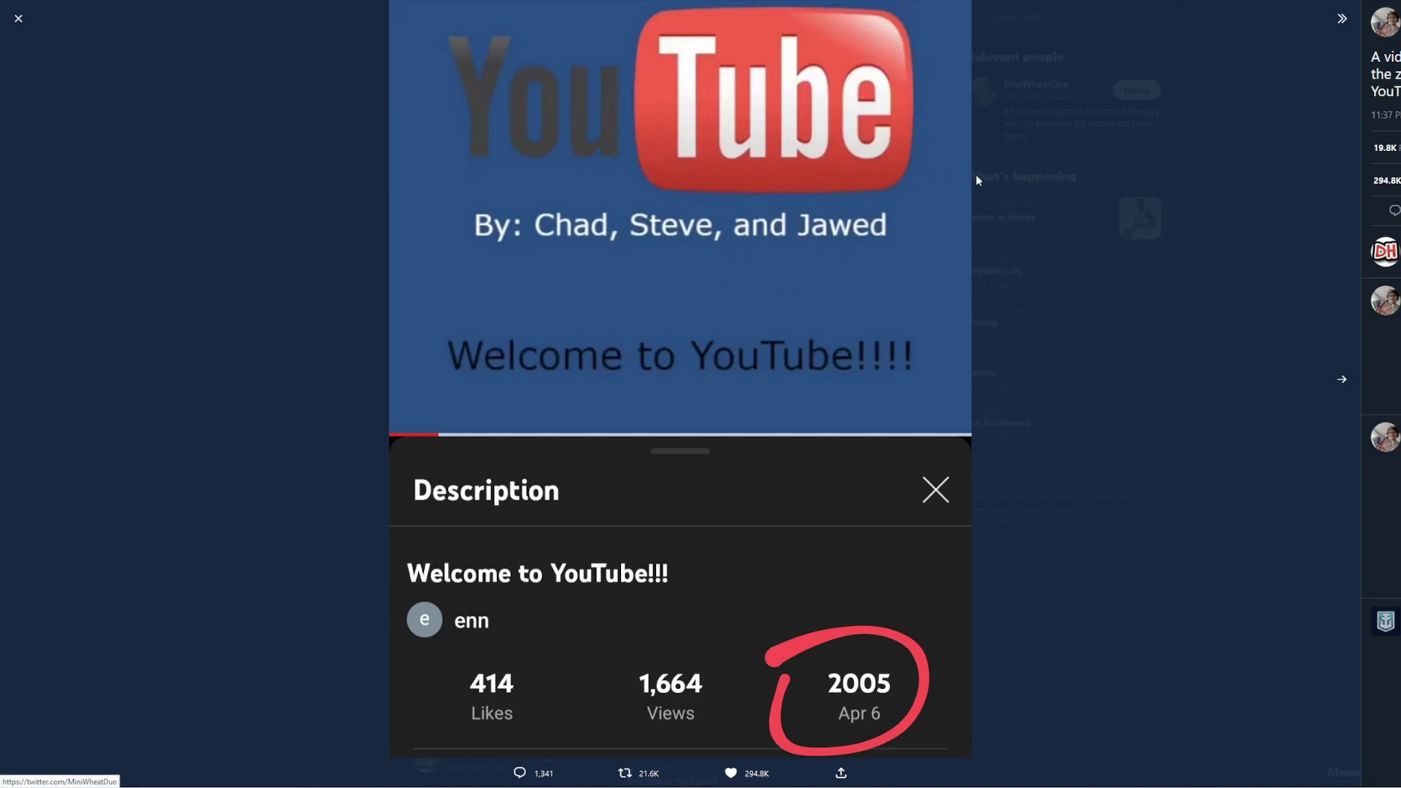
left_click(1059, 190)
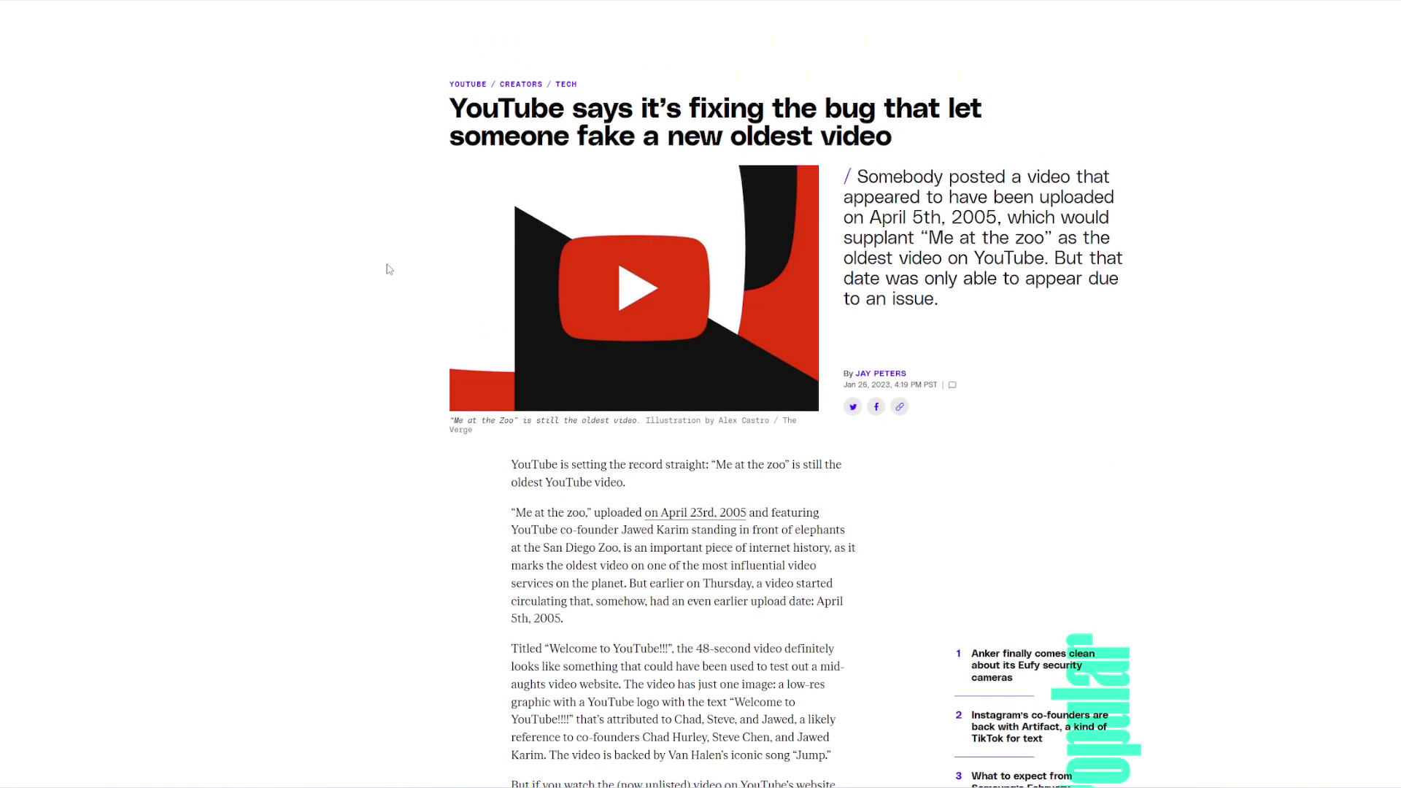
scroll(389, 269, "down", 2)
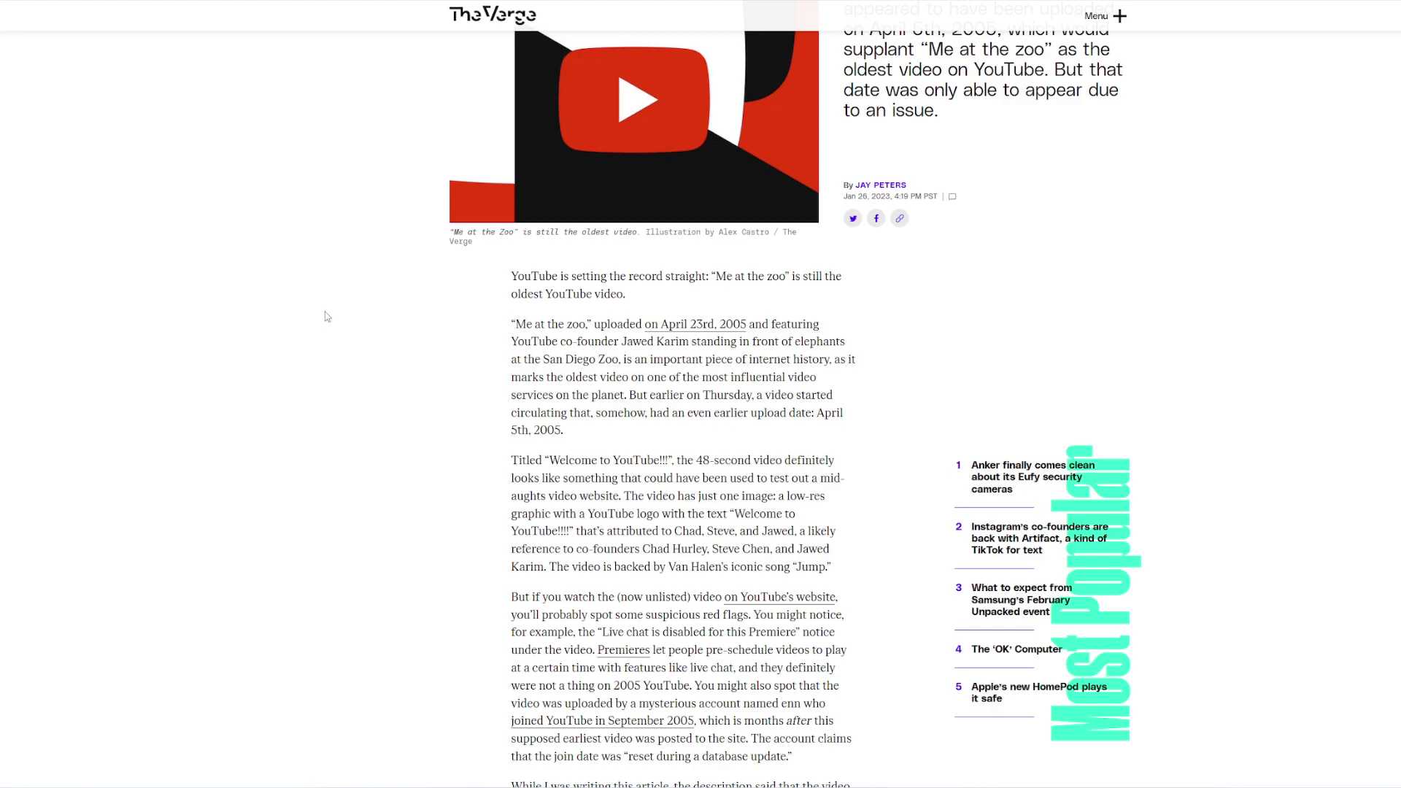
scroll(326, 317, "up", 2)
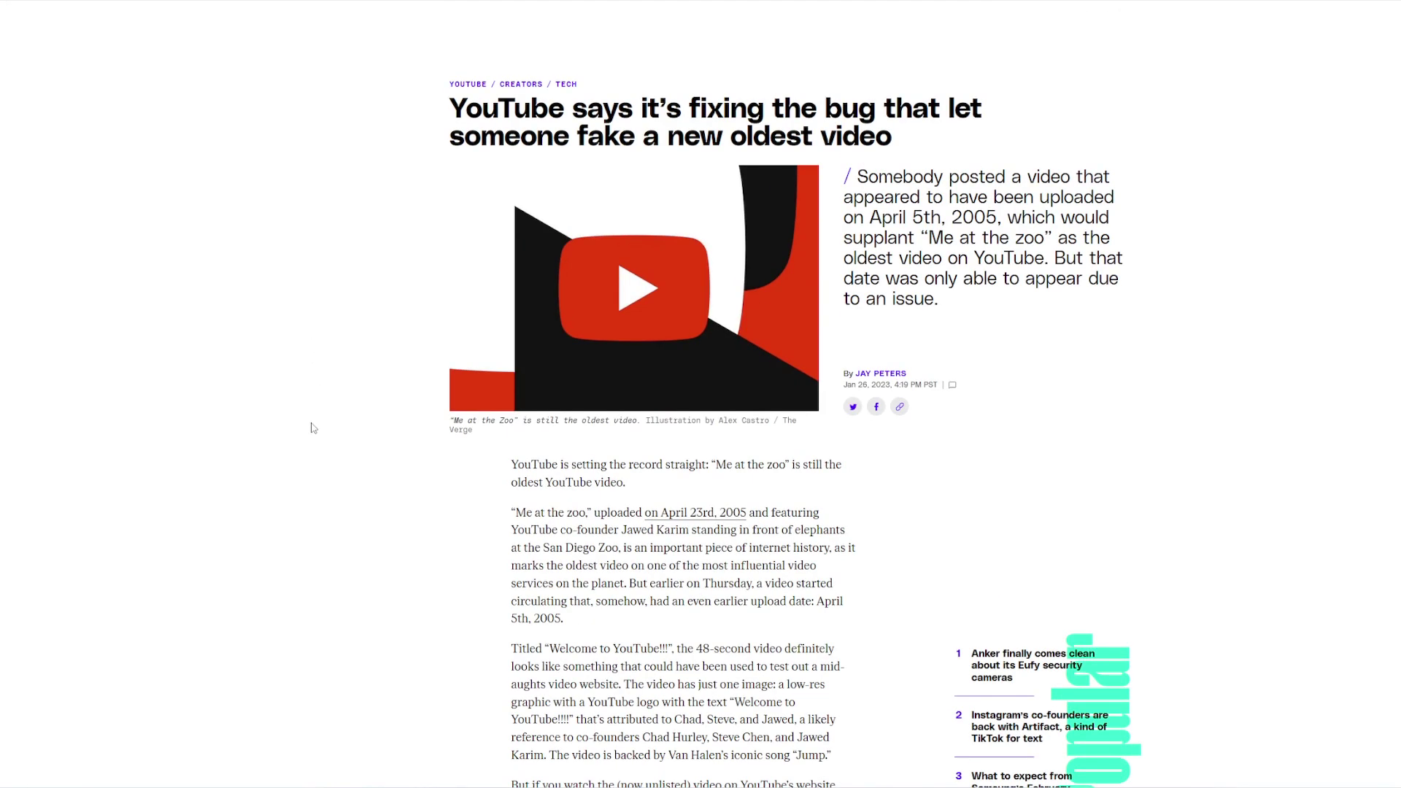
scroll(314, 481, "down", 2)
scroll(313, 481, "down", 2)
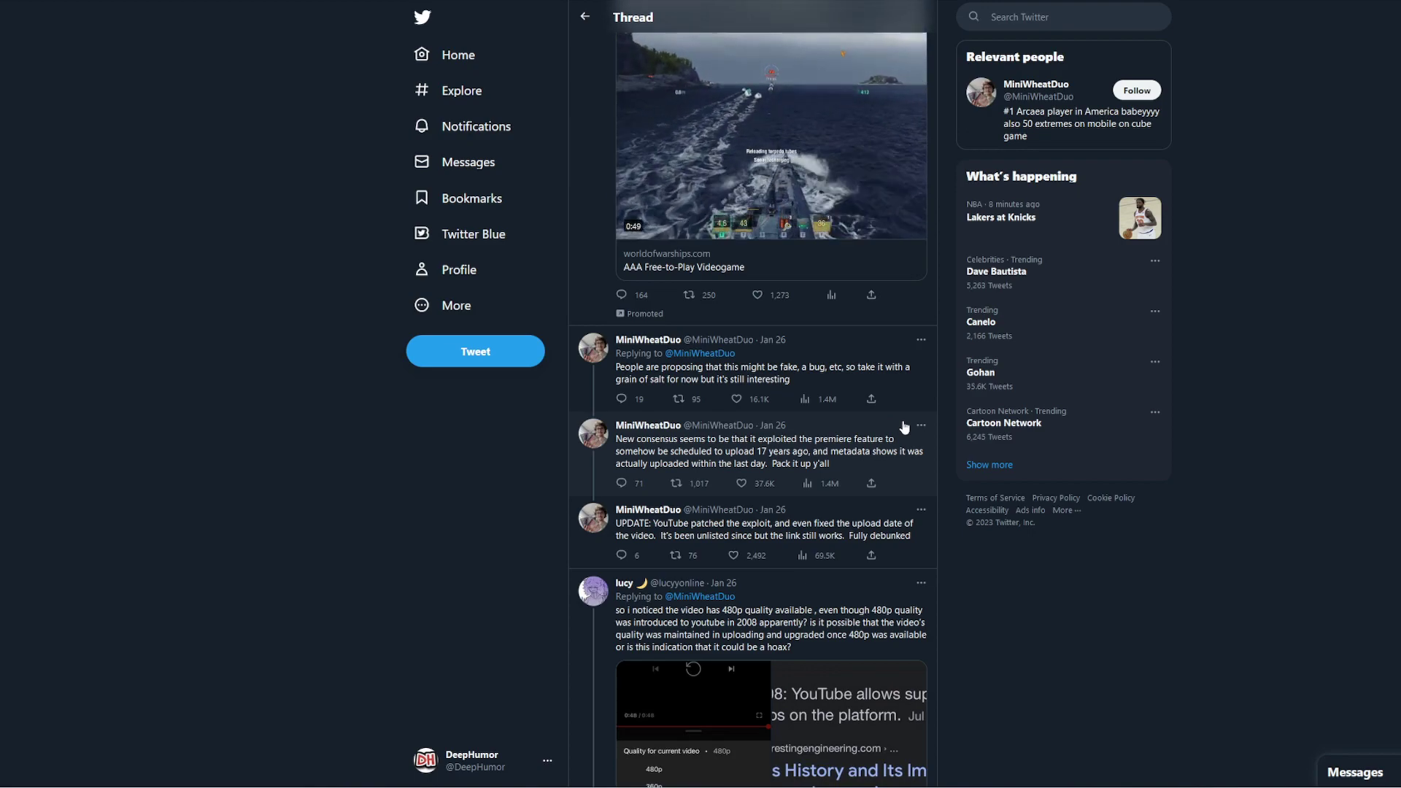
scroll(395, 444, "up", 5)
scroll(353, 440, "up", 5)
scroll(352, 440, "up", 5)
scroll(353, 440, "up", 3)
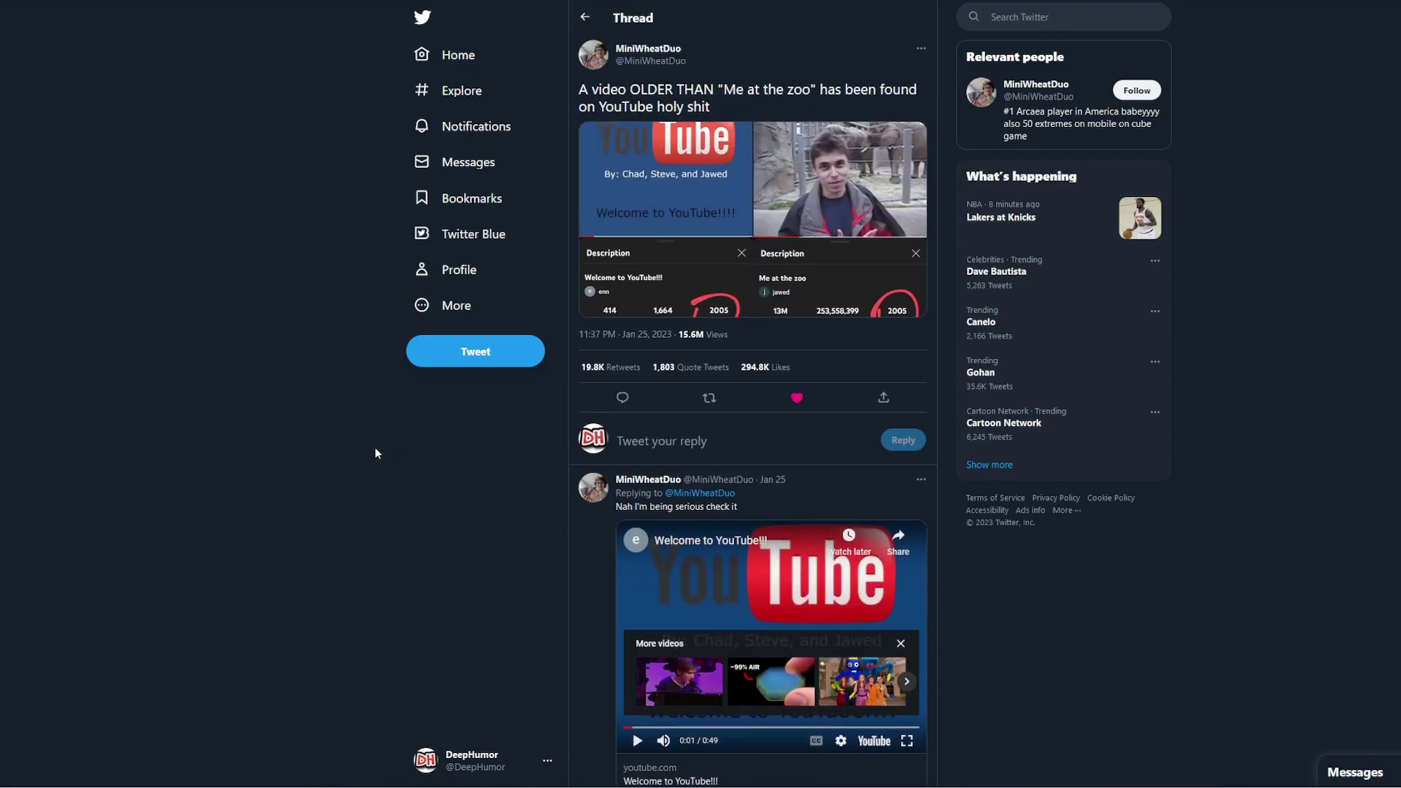
scroll(457, 498, "down", 15)
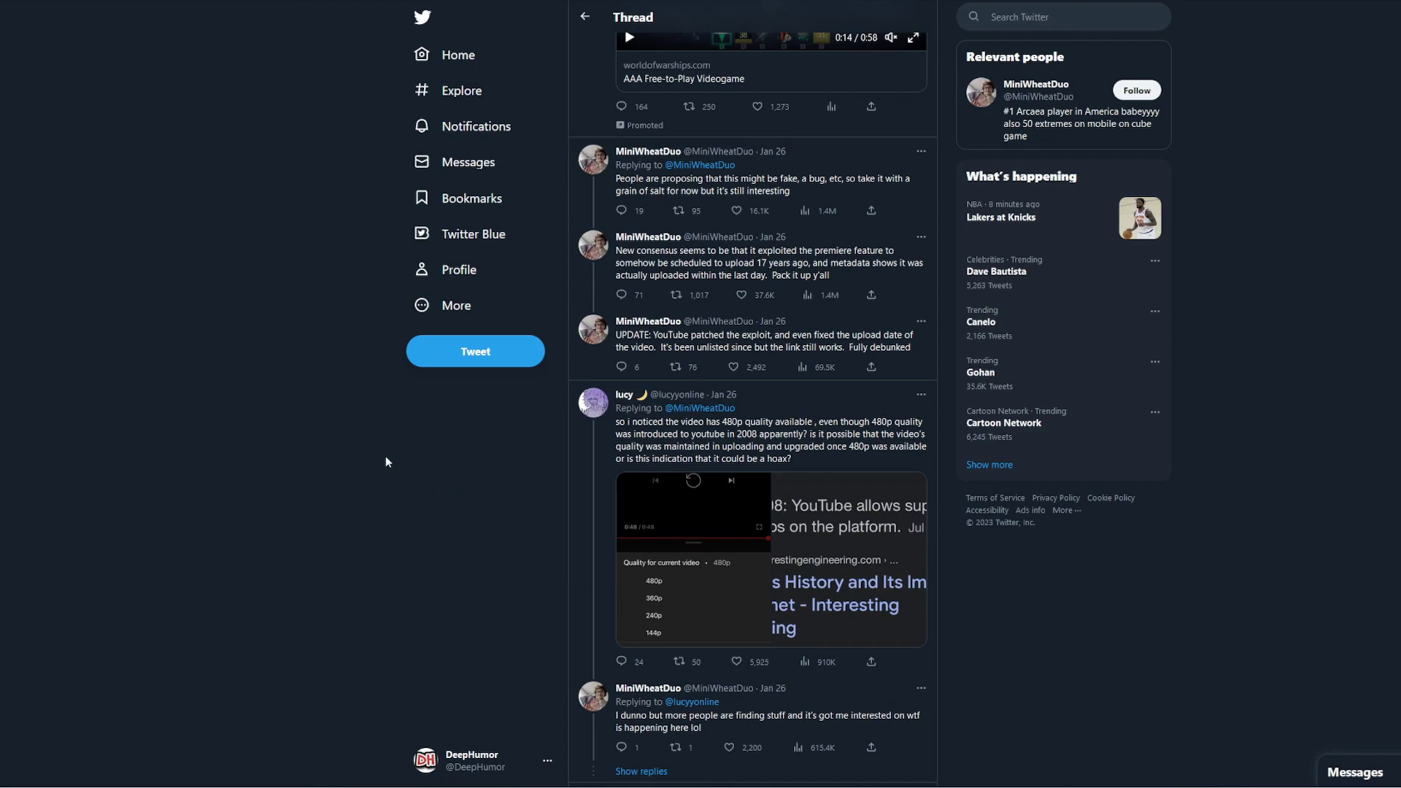
scroll(386, 456, "down", 2)
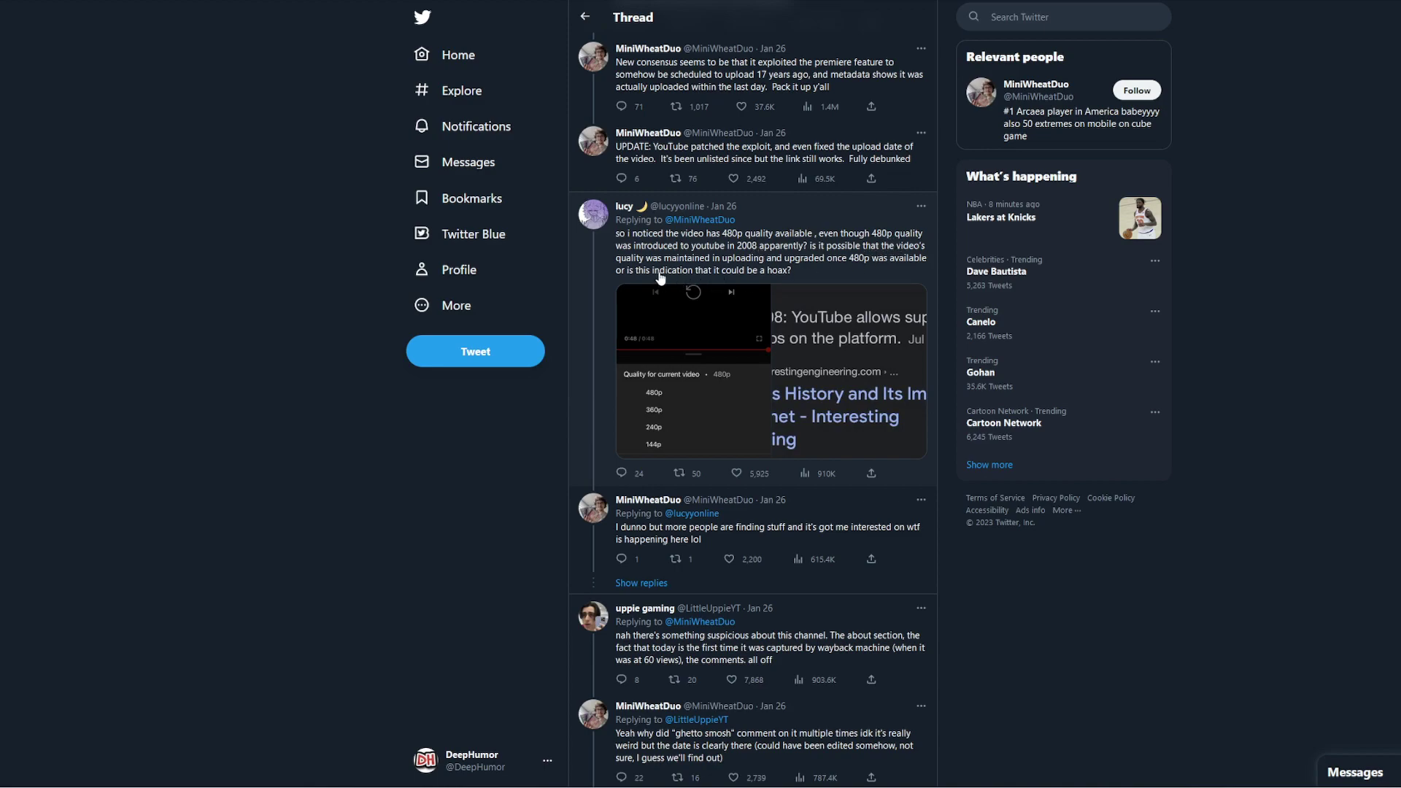
left_click(717, 289)
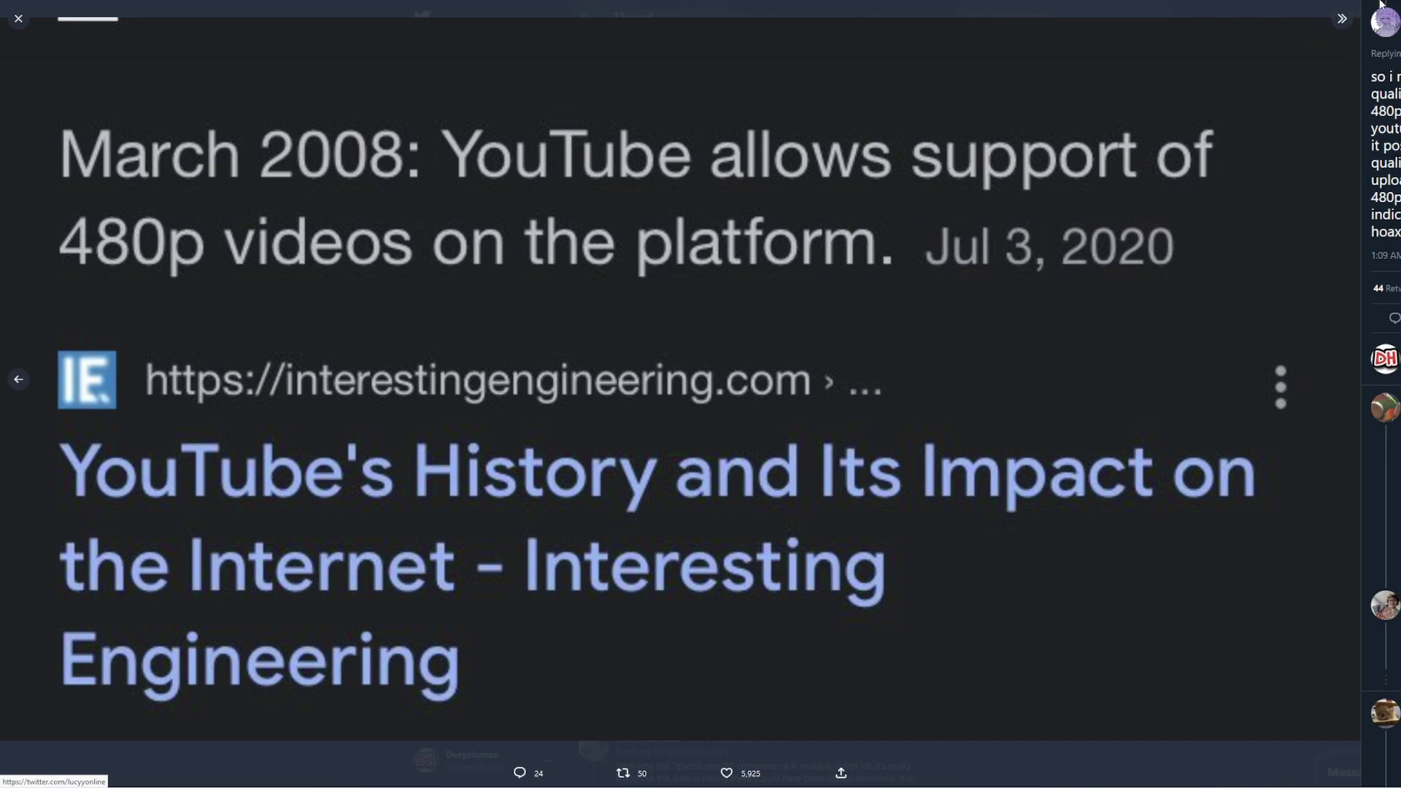
key("Escape")
scroll(116, 430, "down", 5)
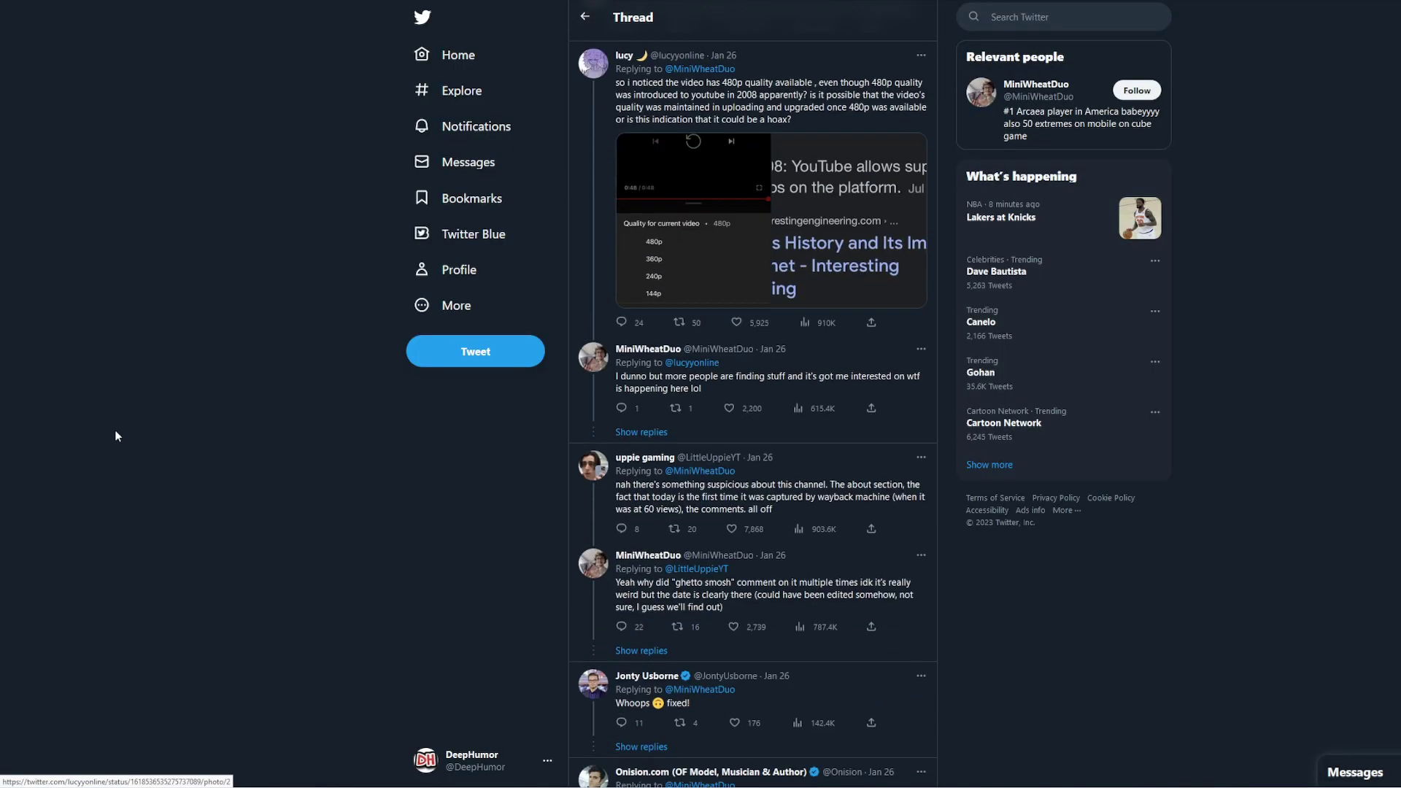
scroll(114, 433, "down", 5)
scroll(115, 432, "down", 3)
scroll(114, 432, "up", 15)
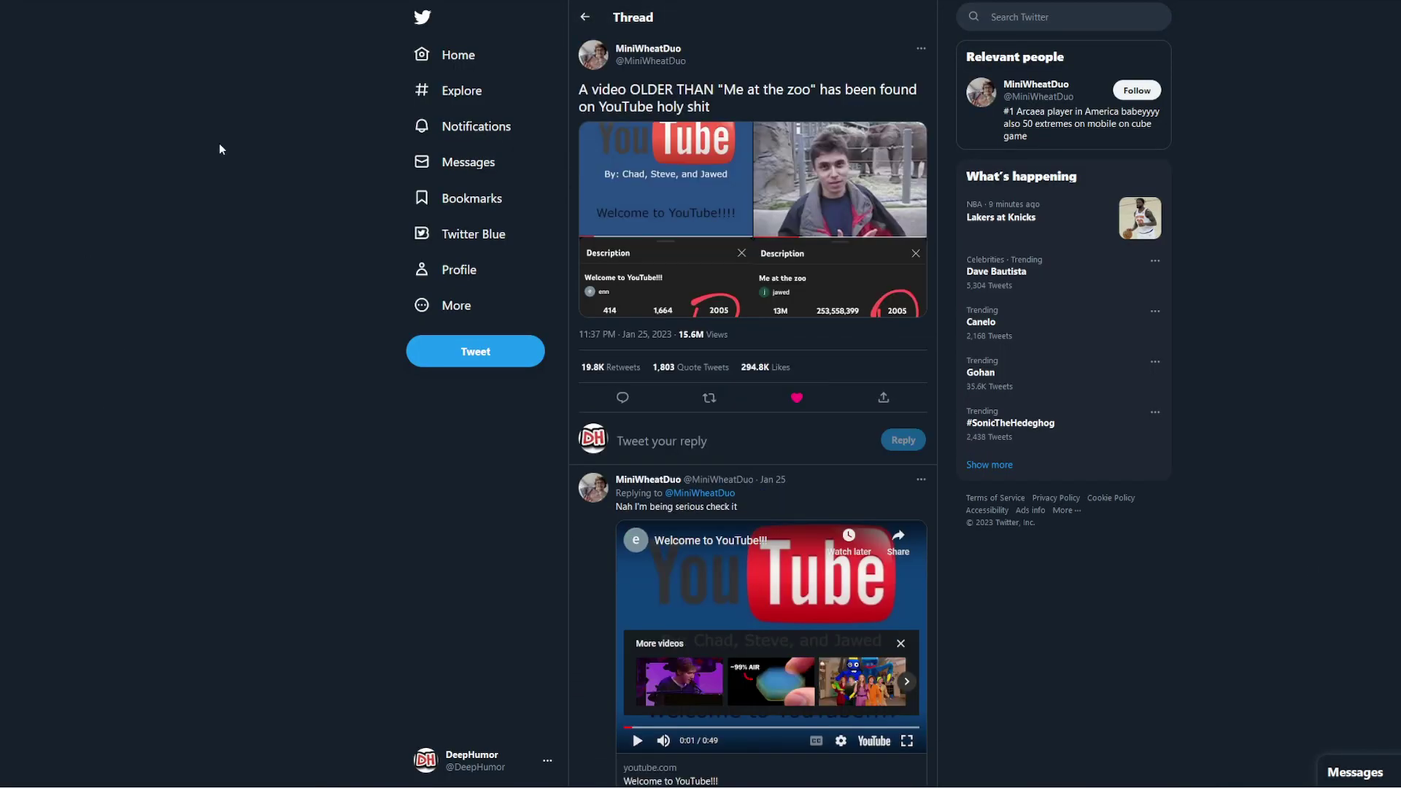